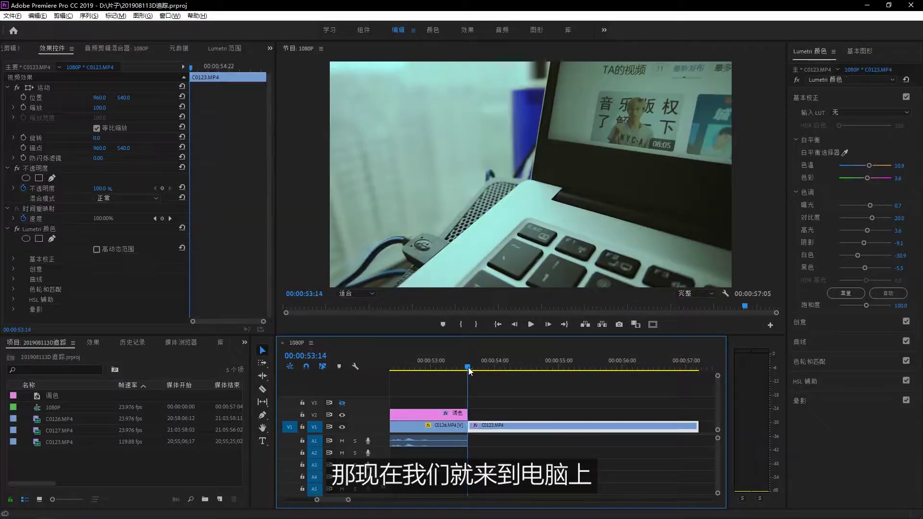
Scrub through the colour-graded C0123.MP4 clip on the 1080P sequence to preview it
mouse_move(468, 367)
left_mouse_down()
mouse_move(676, 368)
mouse_move(476, 388)
left_mouse_up()
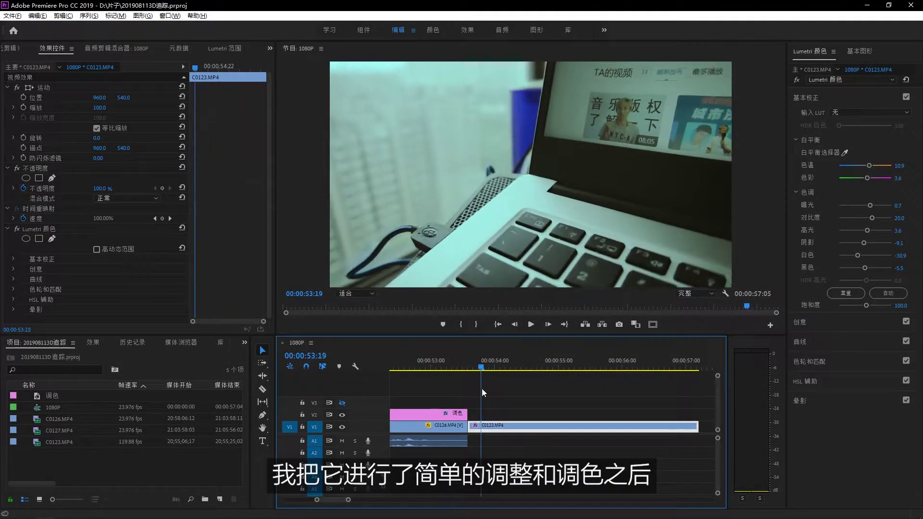
Replace the C0123.MP4 timeline clip with a linked After Effects composition
right_click(495, 426)
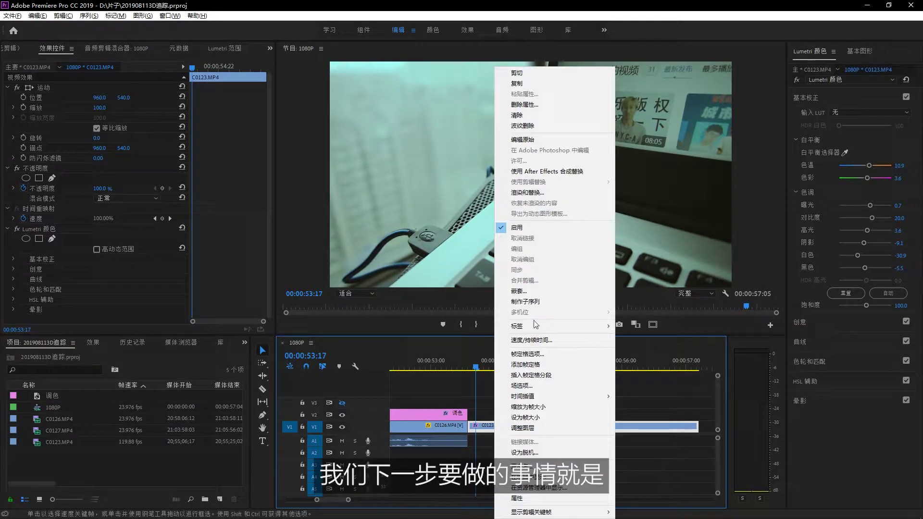
left_click(544, 172)
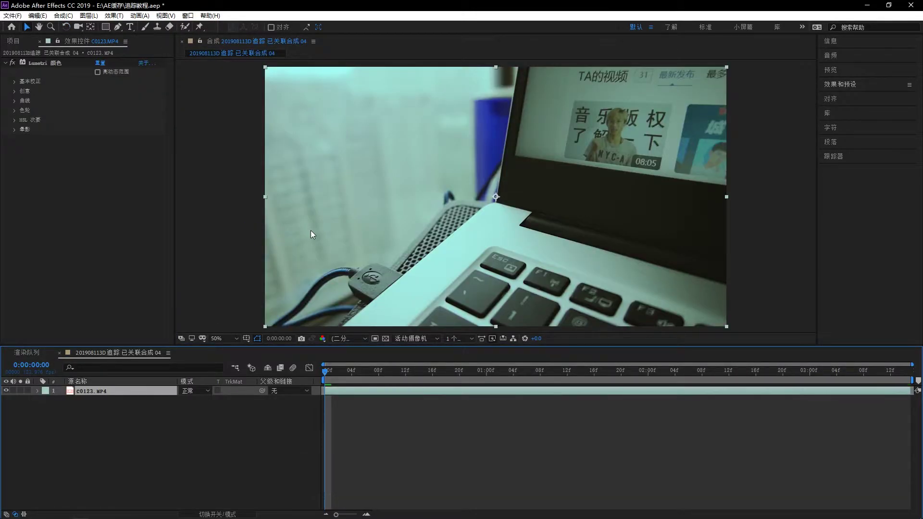
Filter Effects & Presets by '3D' and apply 3D Camera Tracker to the C0123.MP4 layer
left_click(838, 84)
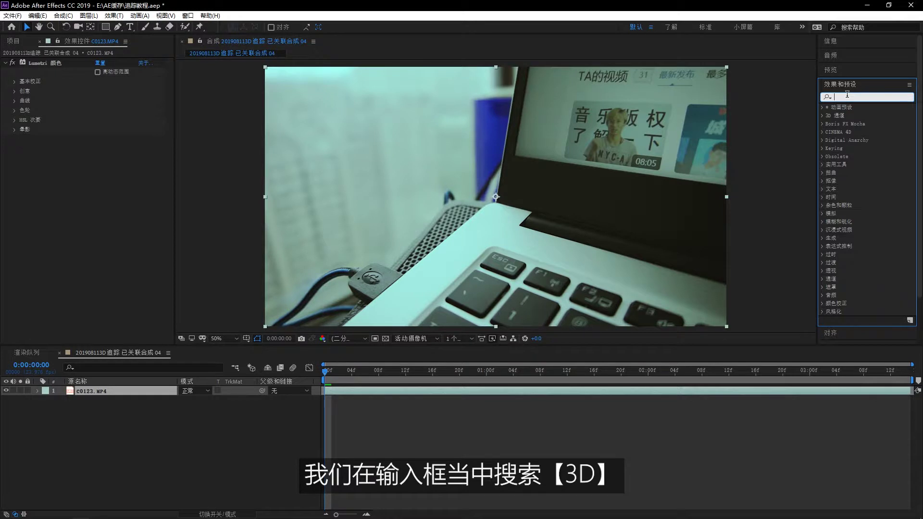
type("3D")
scroll(854, 158, "down", 10)
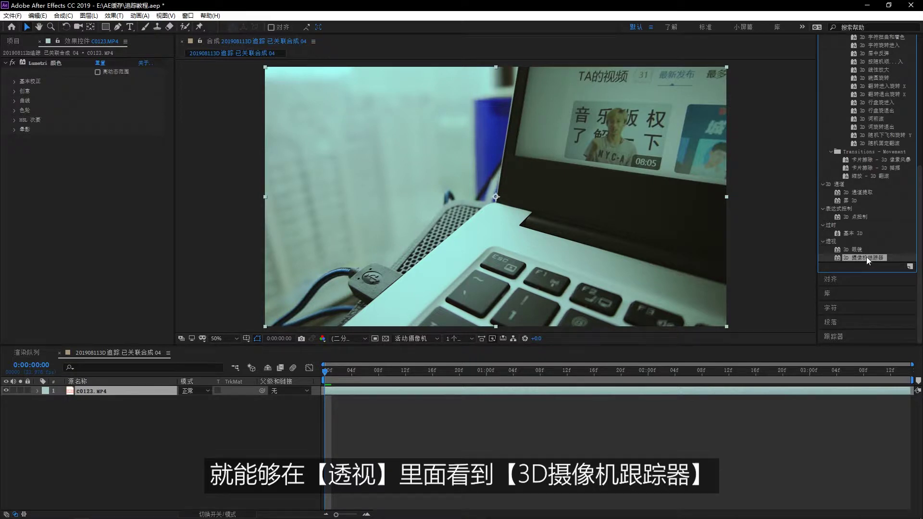
left_click_drag(866, 256, 526, 391)
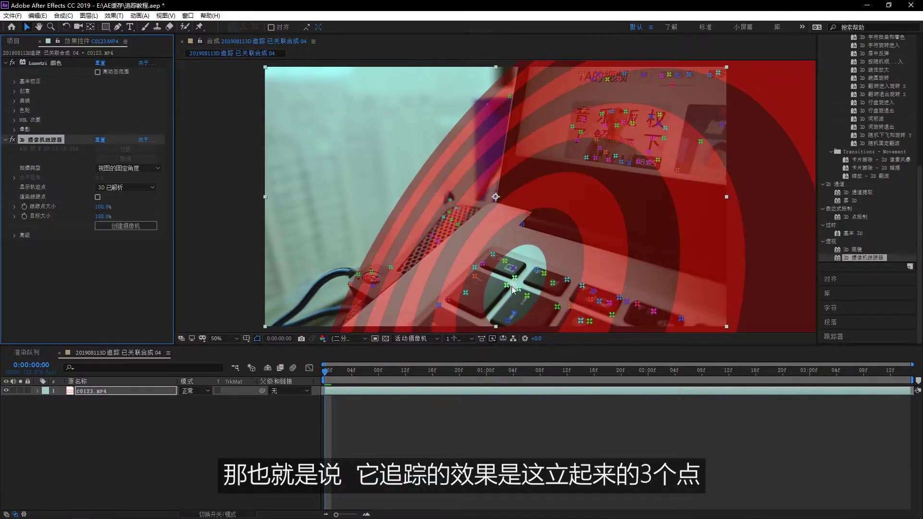
Scrub later into the clip to check the solved track points follow the laptop footage
left_click_drag(329, 367, 681, 400)
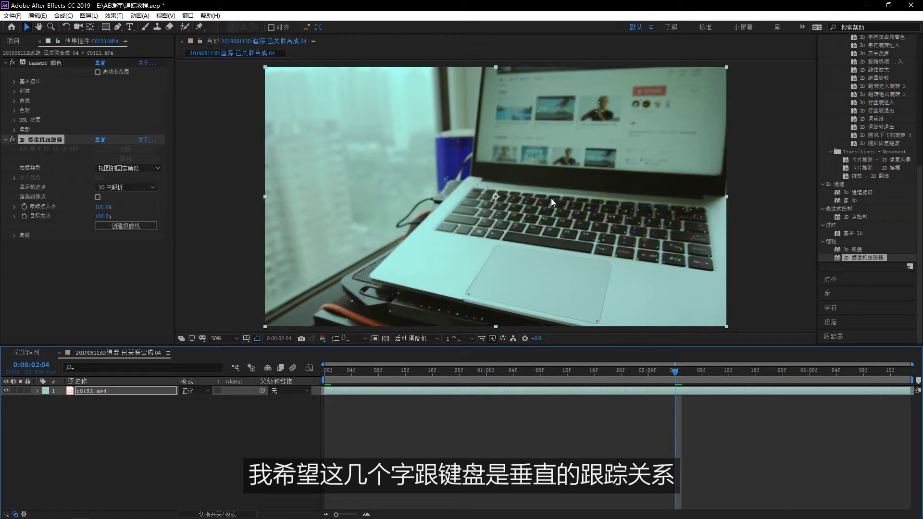
key("Home")
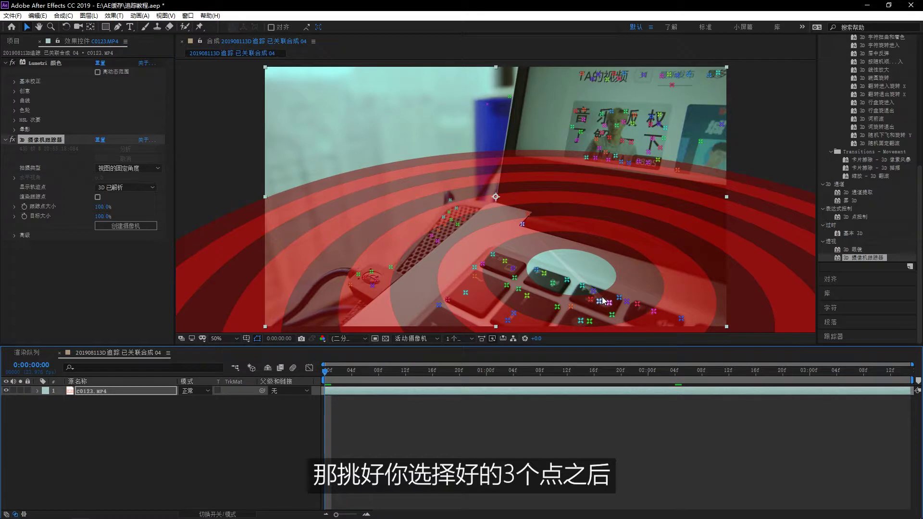
Create a text layer and 3D tracker camera from three track points on the keyboard
left_click(603, 302)
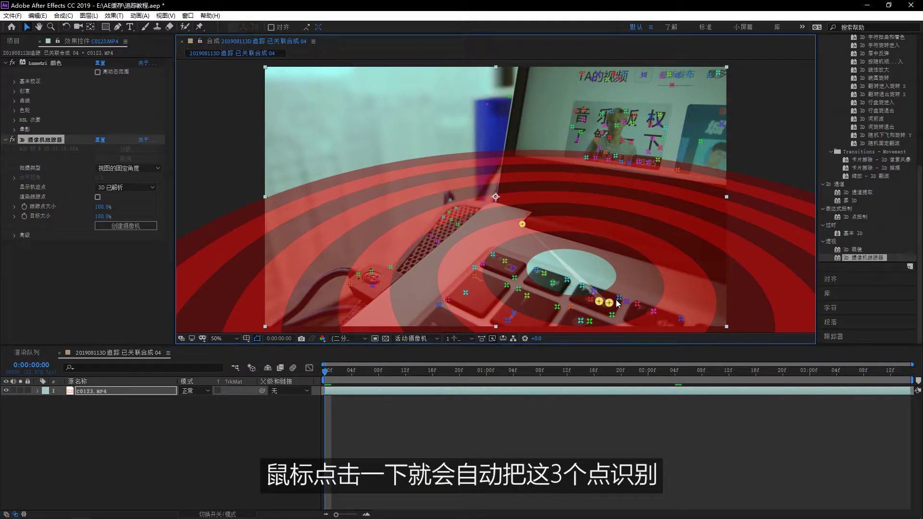
right_click(601, 300)
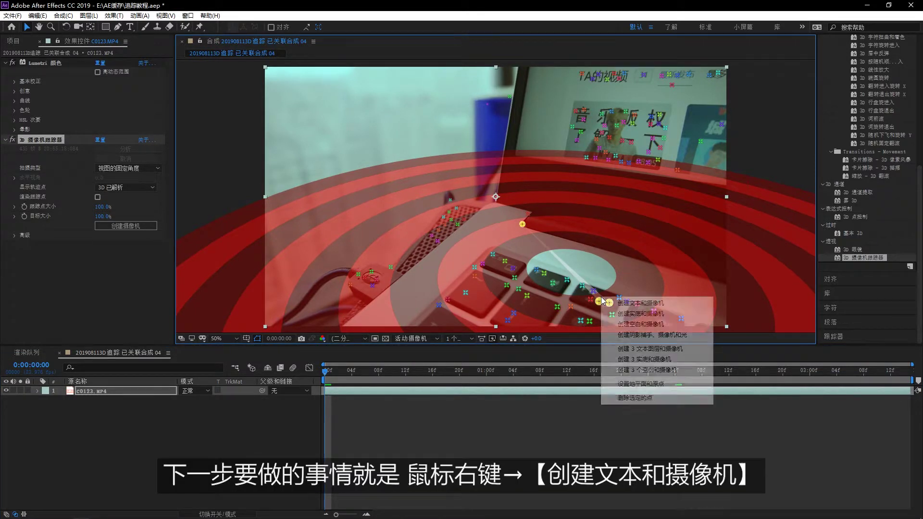
left_click(633, 306)
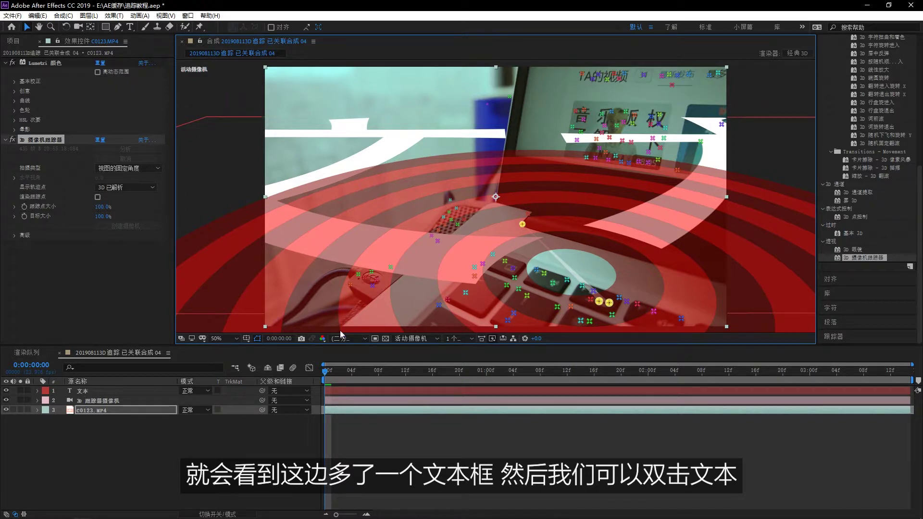
double_click(82, 390)
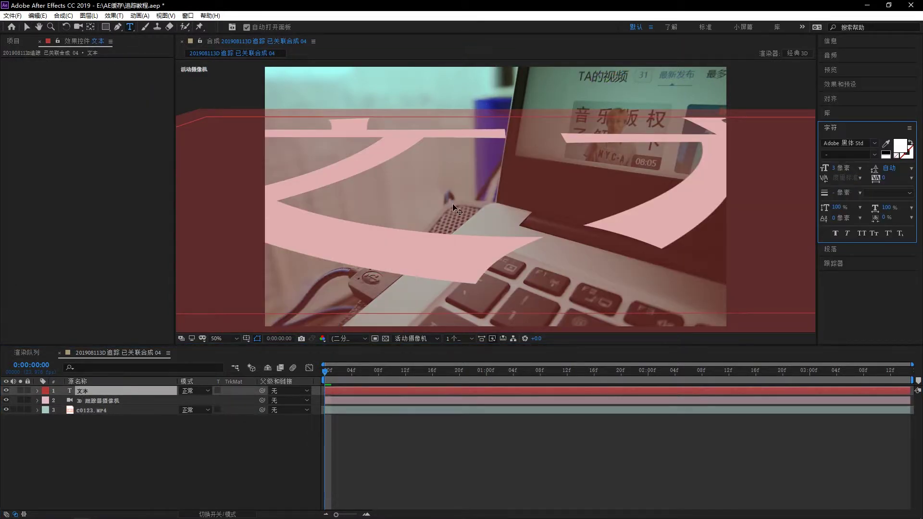
Change the text to '我是大牙', reduce its font size and position it across the keyboard
type("wo'shi")
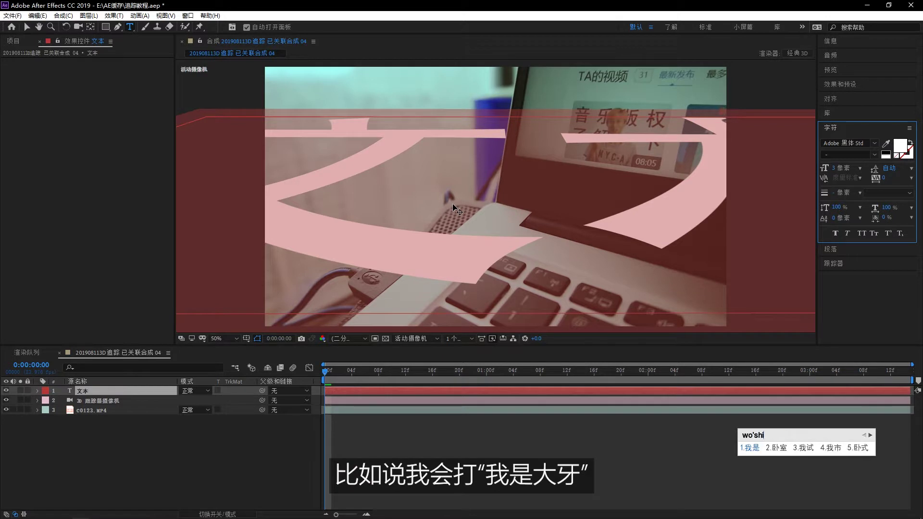
type("我是大牙")
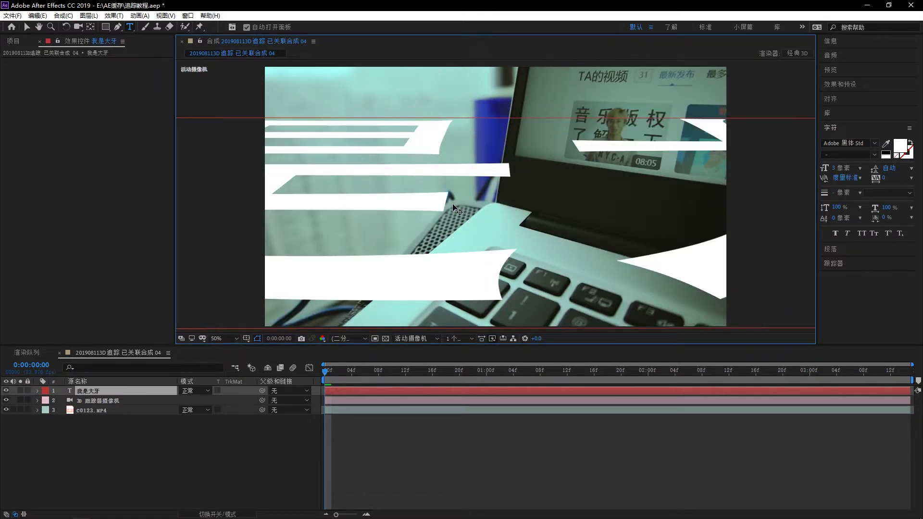
key("KP_Enter")
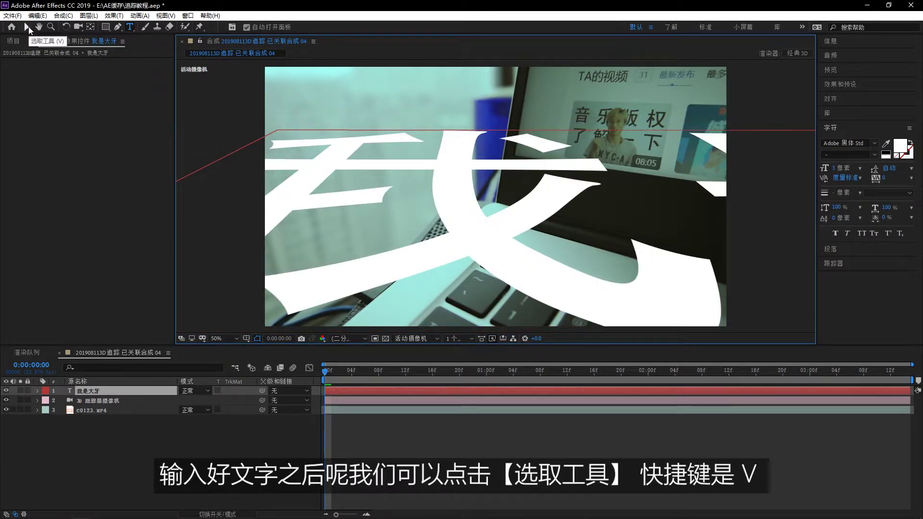
left_click(28, 27)
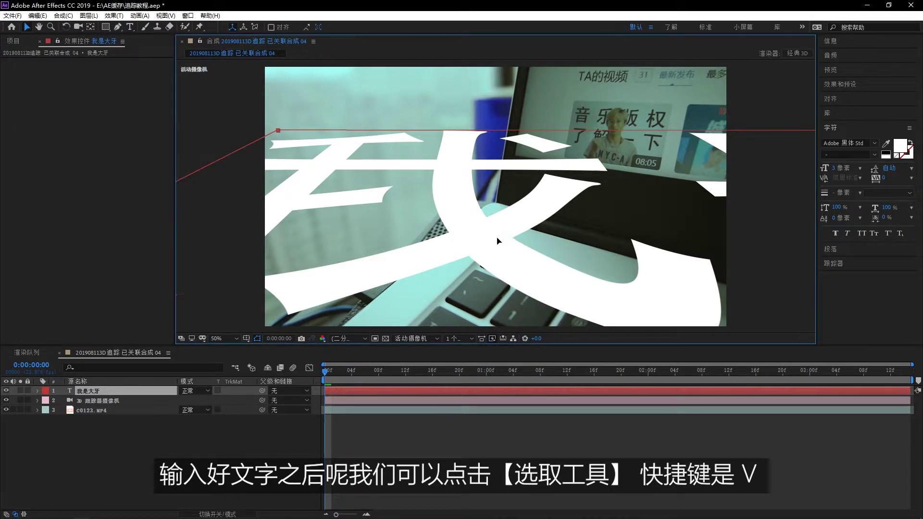
left_click_drag(494, 237, 299, 181)
mouse_move(655, 232)
left_mouse_down()
mouse_move(473, 300)
mouse_move(412, 268)
left_mouse_up()
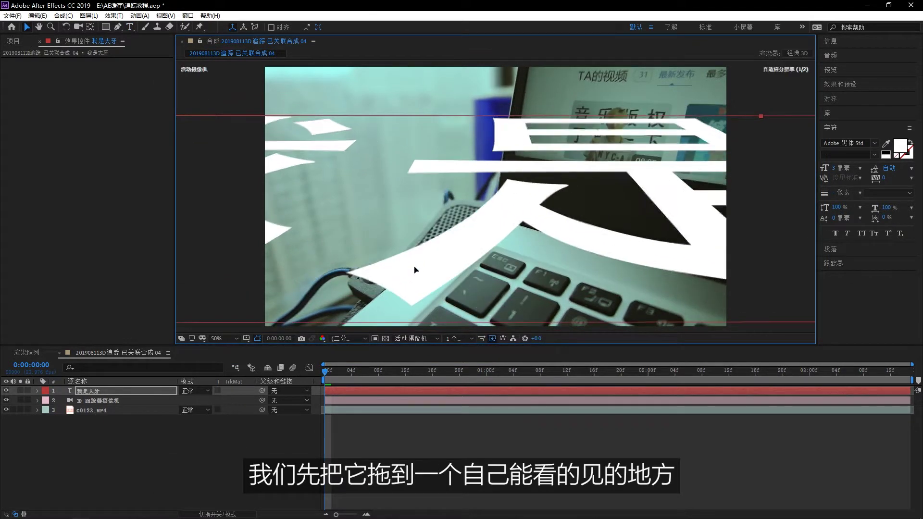
left_click_drag(833, 171, 830, 168)
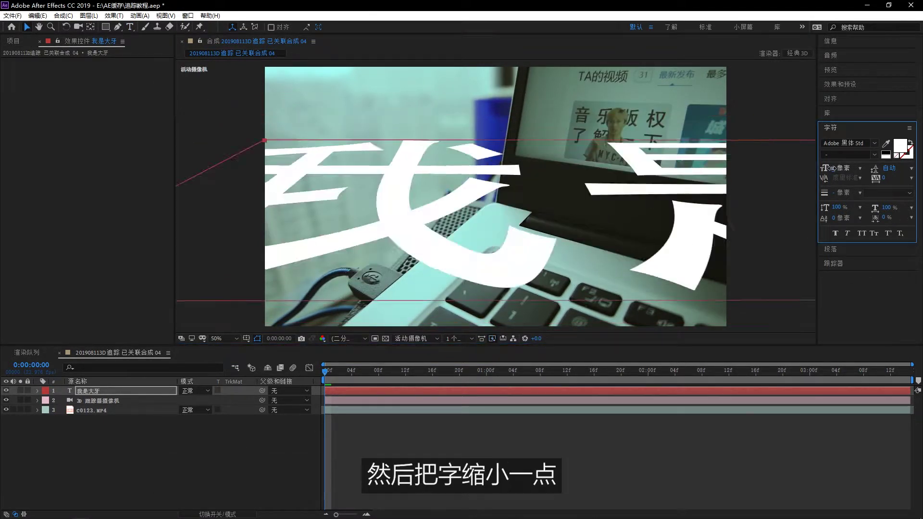
mouse_move(624, 226)
left_mouse_down()
mouse_move(492, 234)
mouse_move(539, 257)
left_mouse_up()
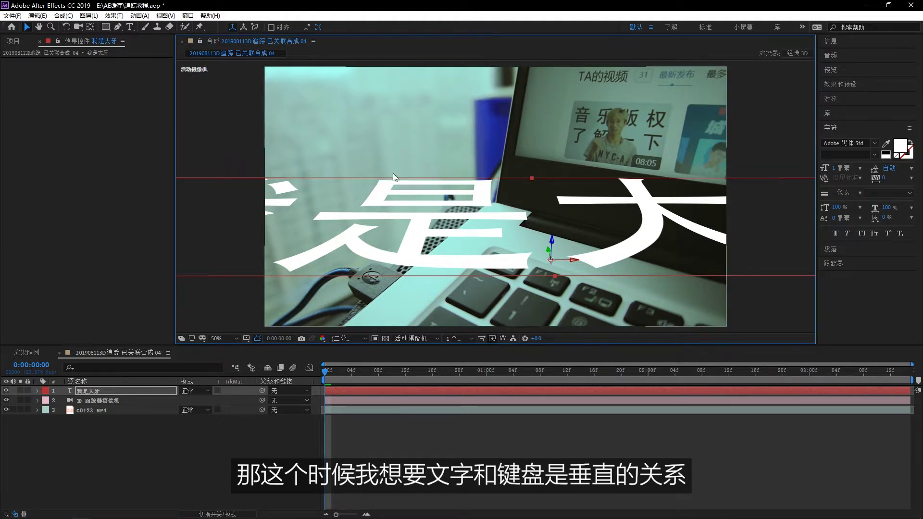
left_click(67, 27)
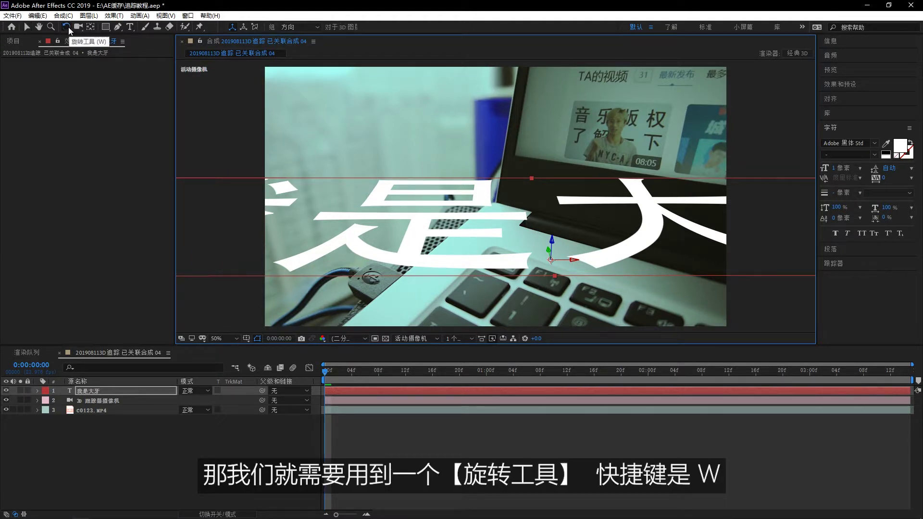
Rotate the 我是大牙 text to stand upright and swing it around its vertical axis
left_click_drag(572, 259, 554, 284)
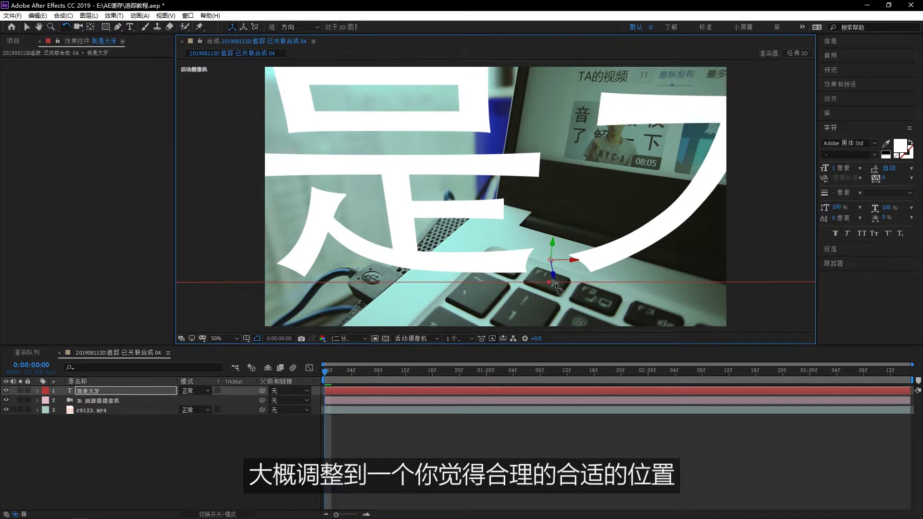
left_click_drag(556, 248, 544, 245)
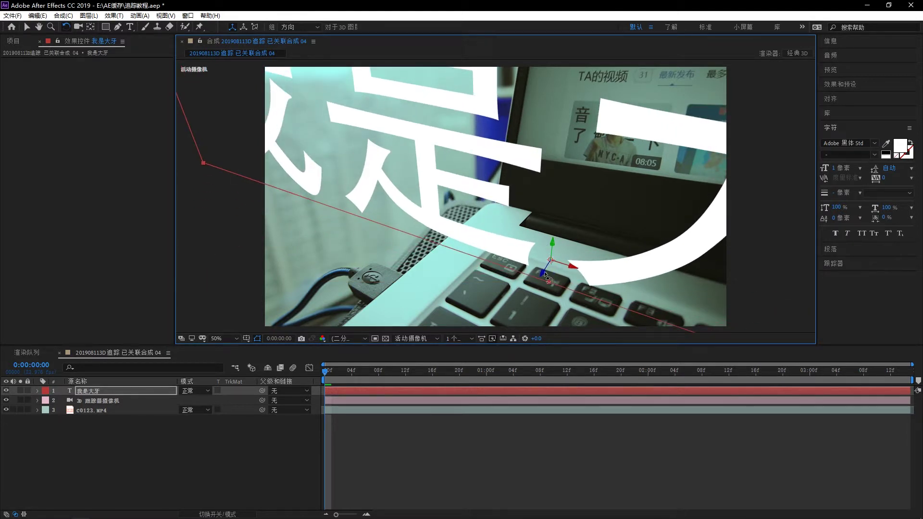
left_click_drag(550, 260, 550, 260)
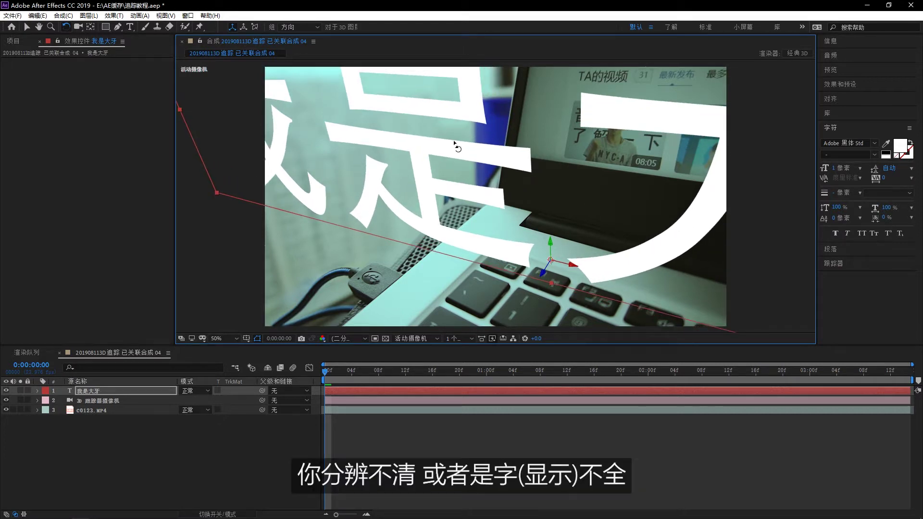
At a later frame, shift the text right above the keyboard and tilt it slightly to match
mouse_move(328, 376)
left_mouse_down()
mouse_move(669, 385)
mouse_move(762, 372)
left_mouse_up()
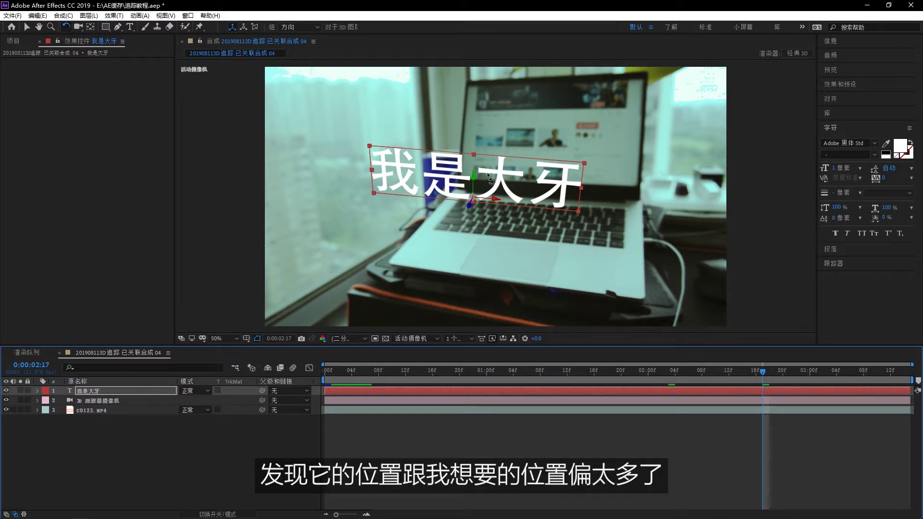
left_click(27, 27)
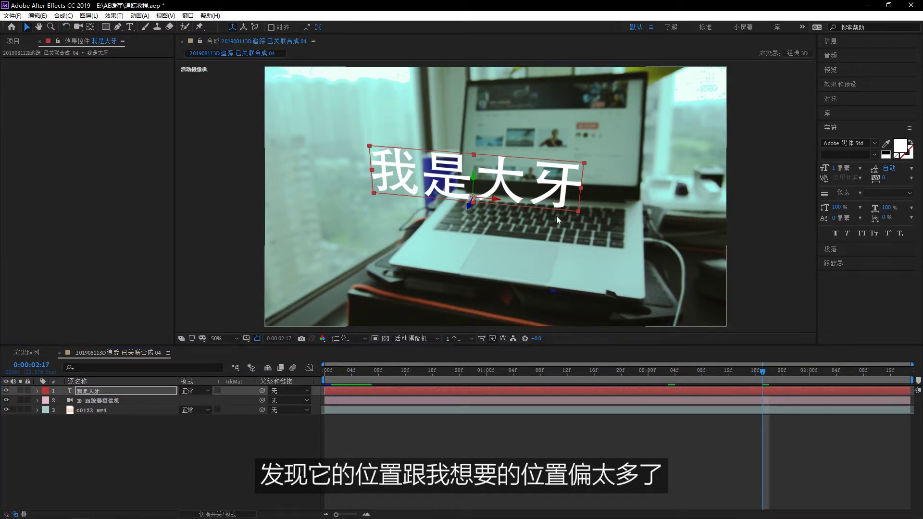
left_click_drag(511, 191, 573, 197)
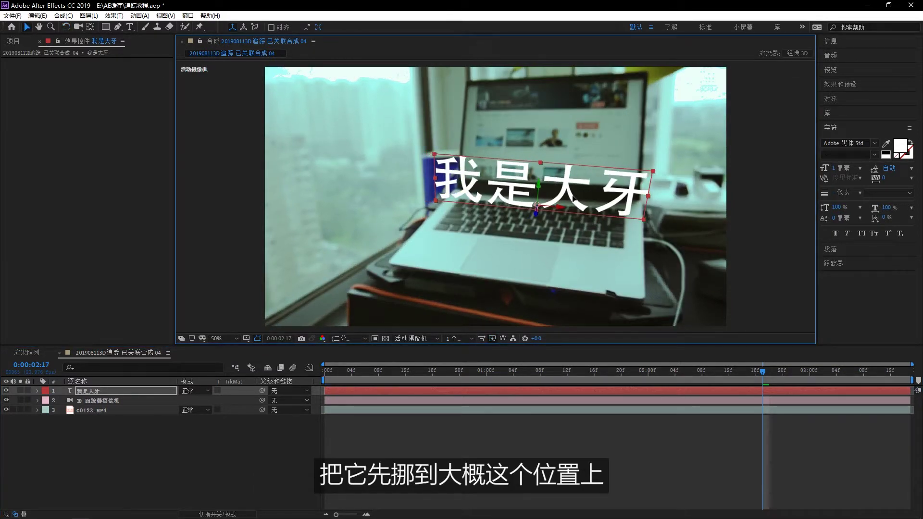
left_click(66, 28)
left_click_drag(557, 203, 559, 207)
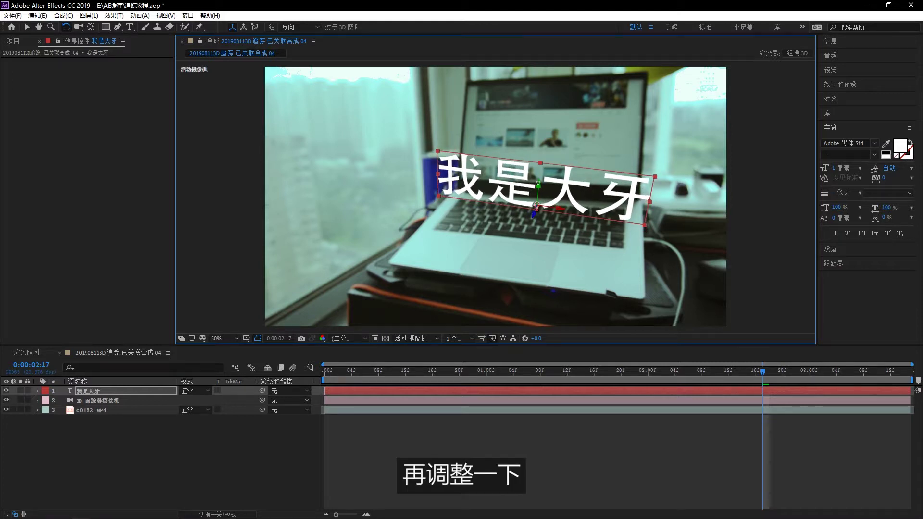
left_click_drag(559, 206, 558, 207)
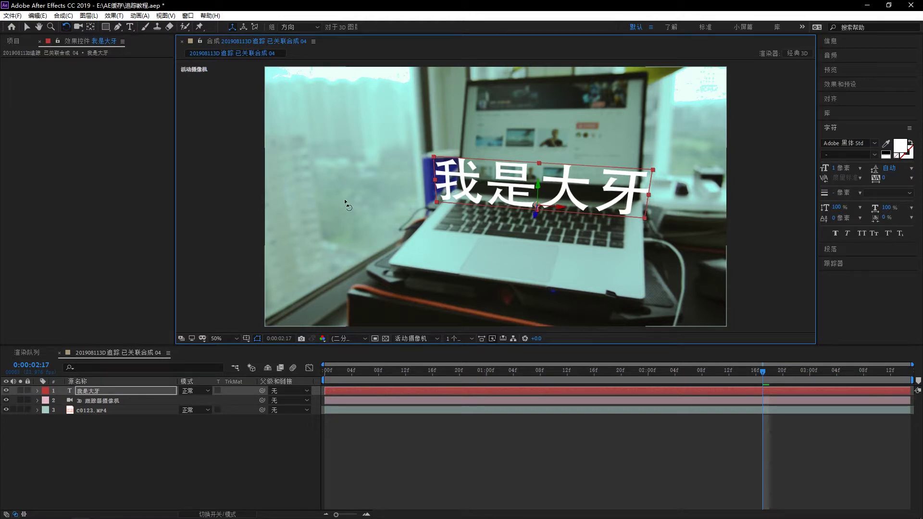
left_click(26, 27)
left_click(89, 157)
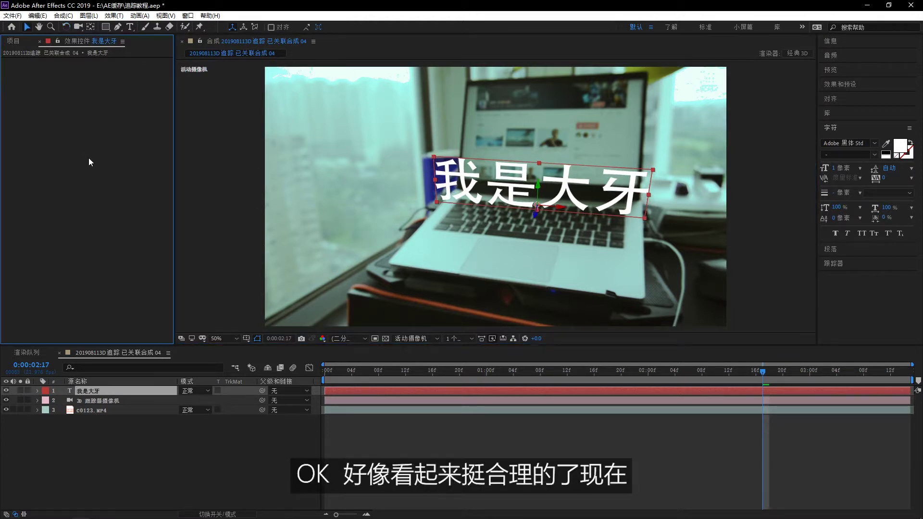
left_click(561, 395)
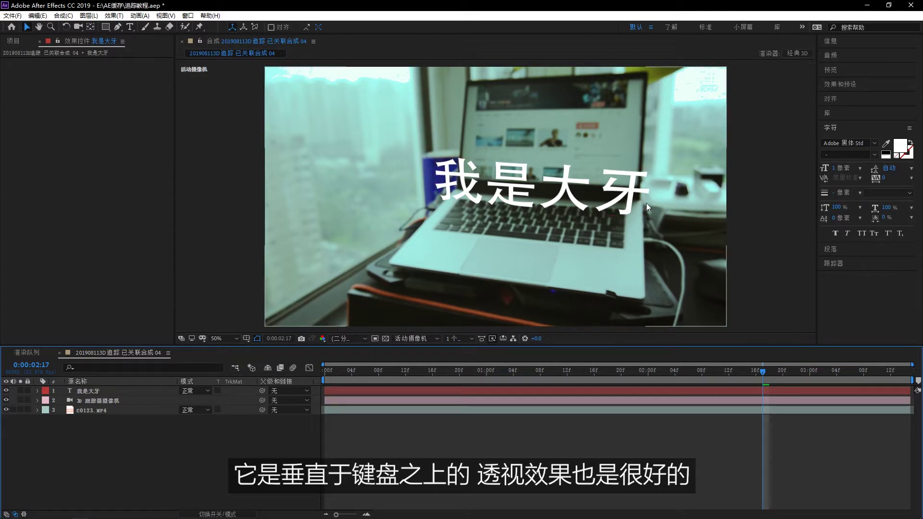
key("Home")
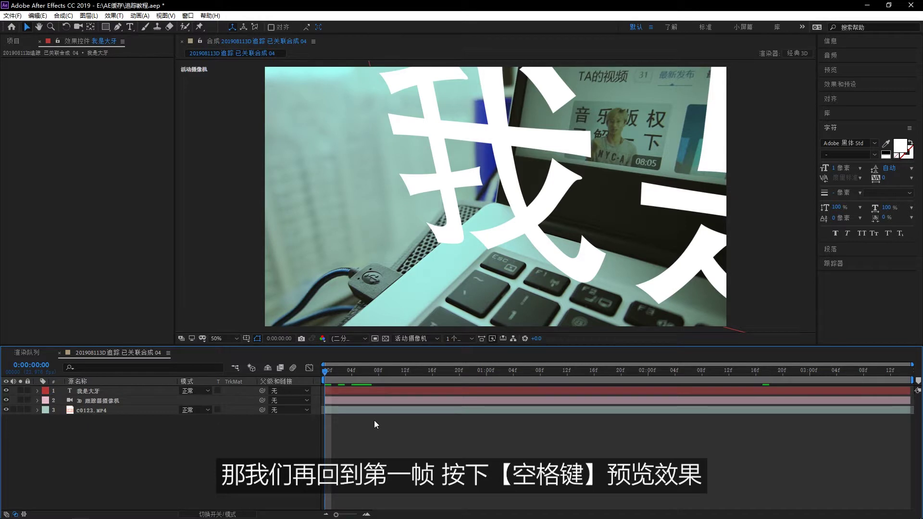
key("space")
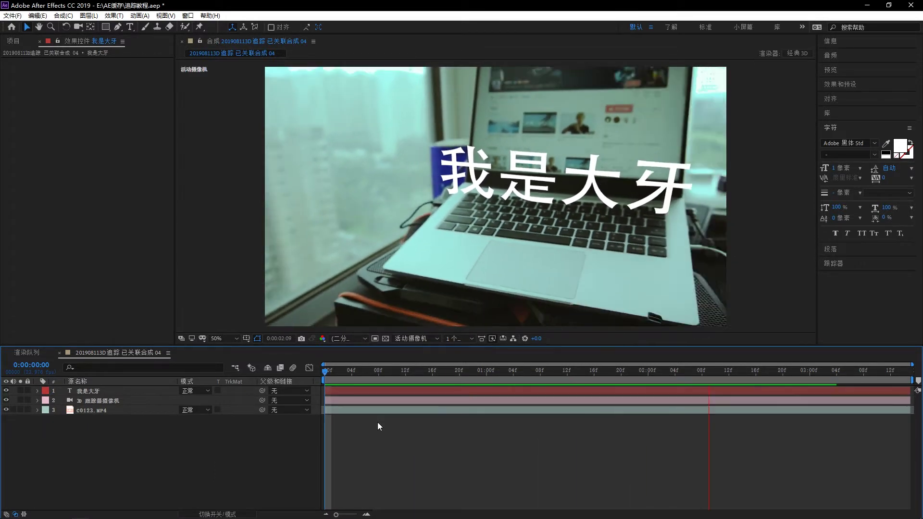
key("space")
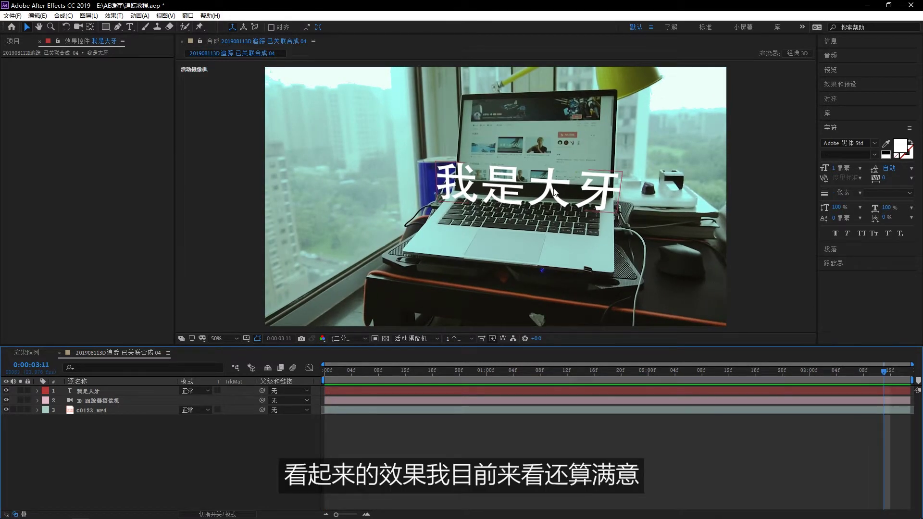
left_click(552, 192)
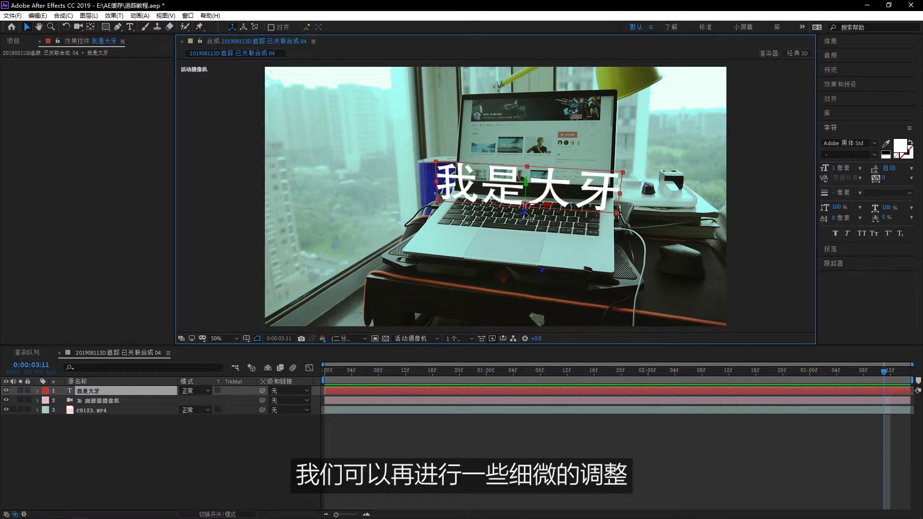
Fine-tune the text's rotation slightly clockwise above the keyboard
key("w")
left_click_drag(525, 213, 548, 211)
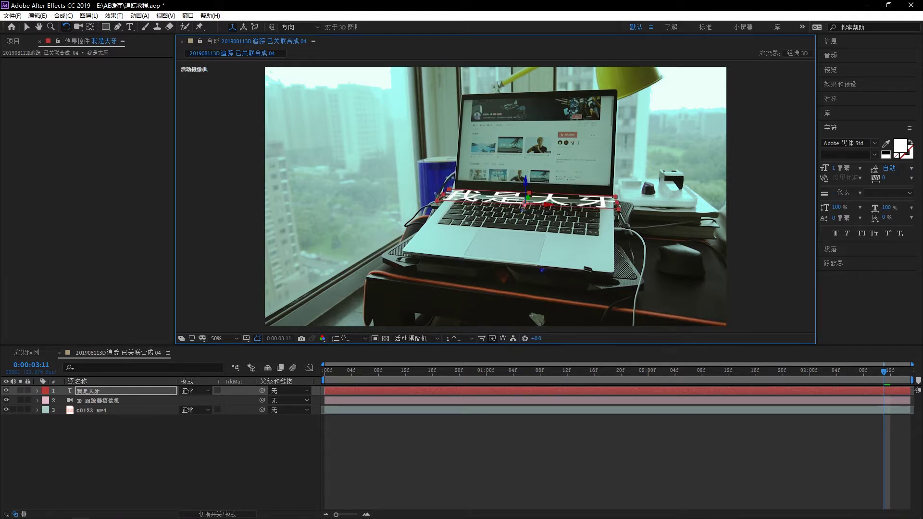
left_click_drag(525, 206, 525, 204)
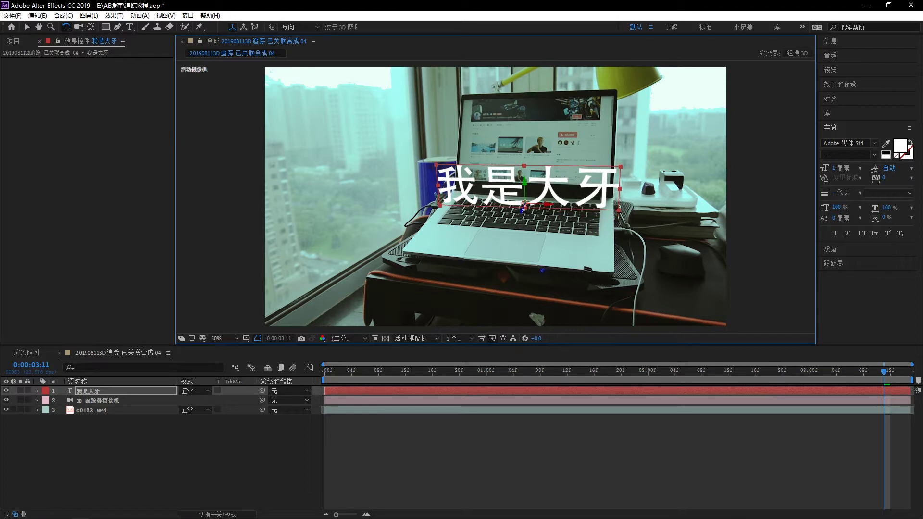
Deselect the text layer and save the After Effects project 追踪教程.aep
left_click(26, 26)
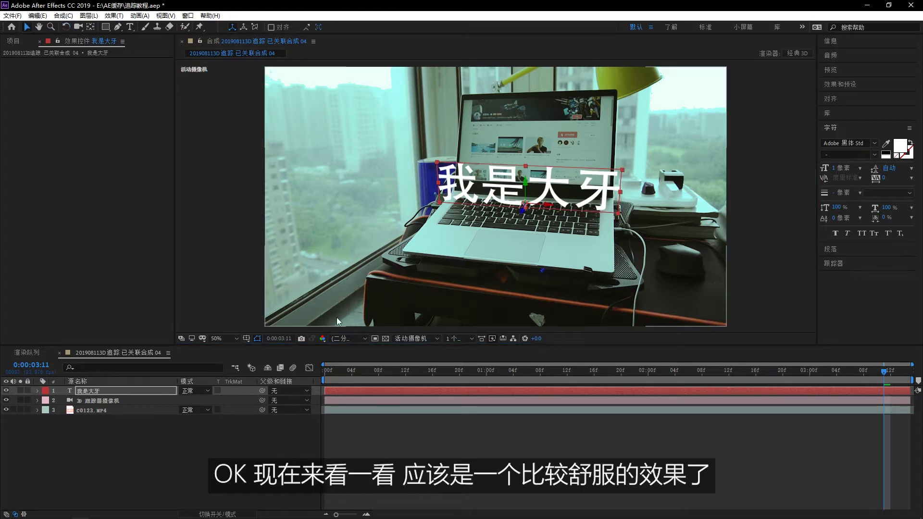
left_click(453, 451)
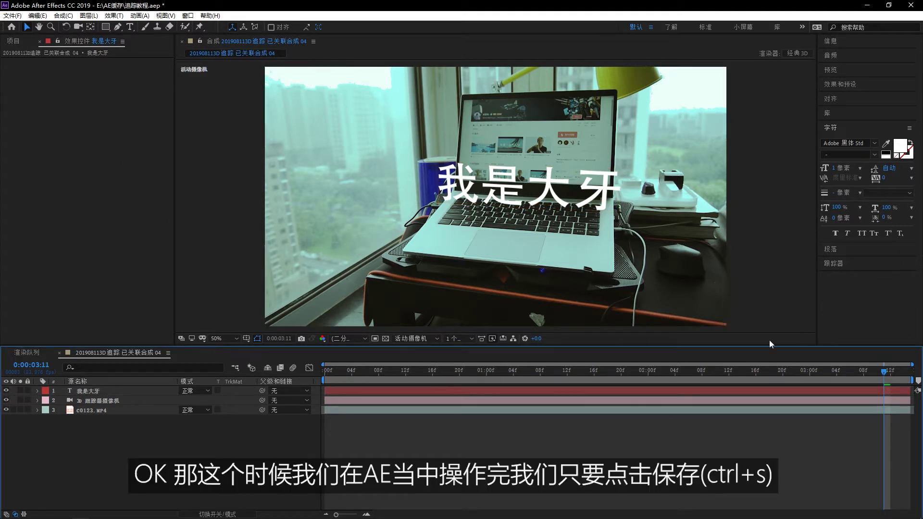
key("ctrl+s")
key("alt+Tab")
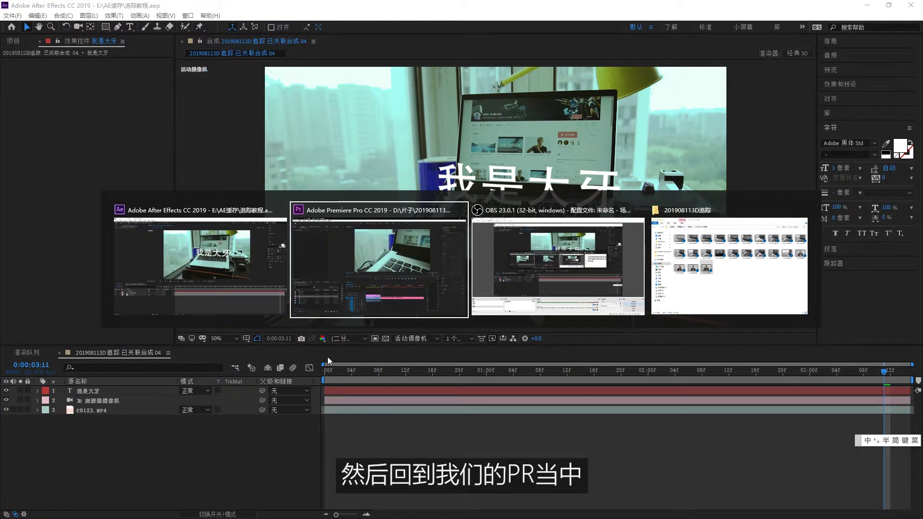
Mark in and out points at the linked After Effects clip's start and end, then render that range
scroll(516, 437, "down", 2, "alt")
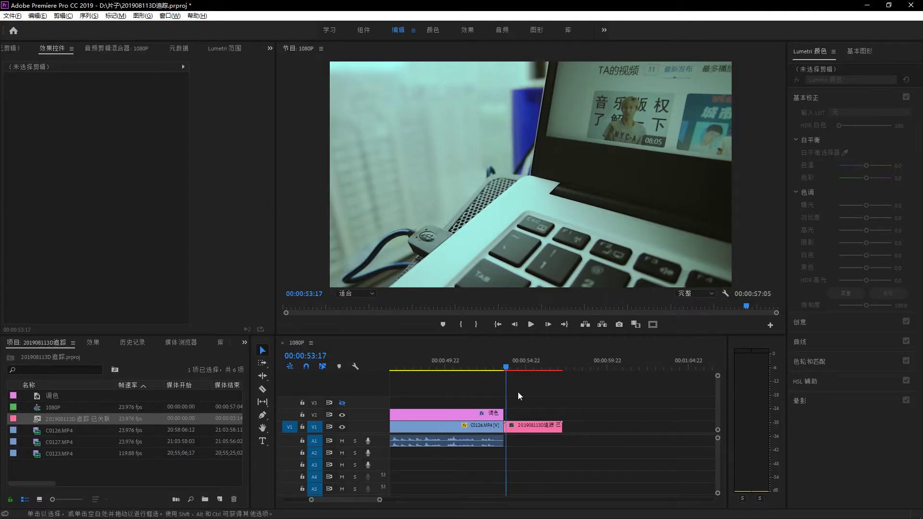
left_click(506, 365)
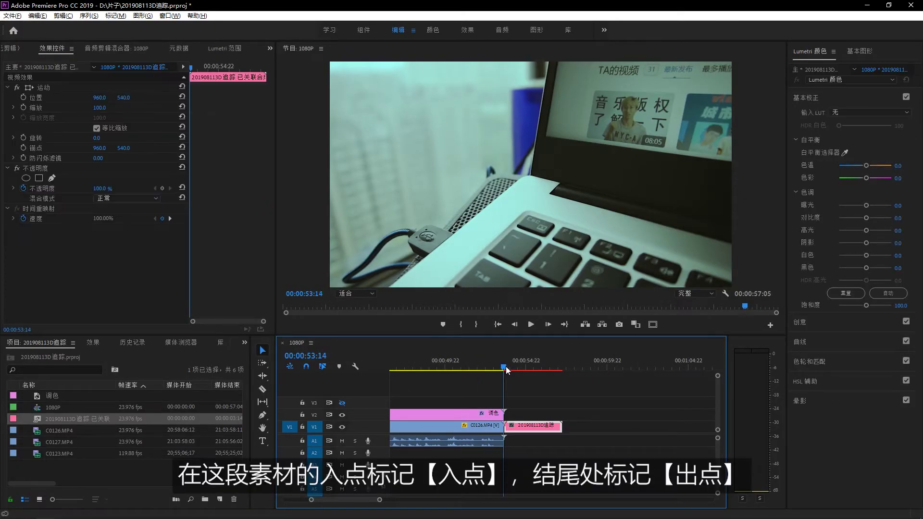
left_click(463, 325)
left_click(560, 361)
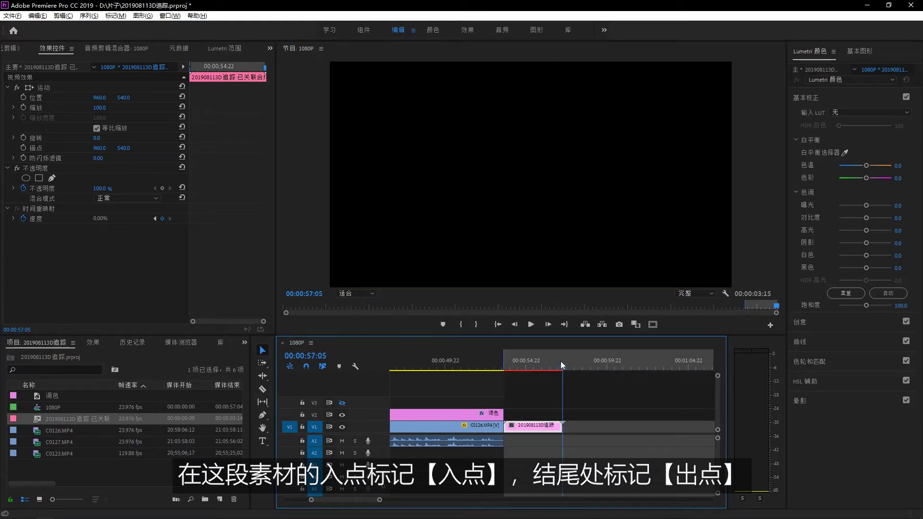
left_click(480, 325)
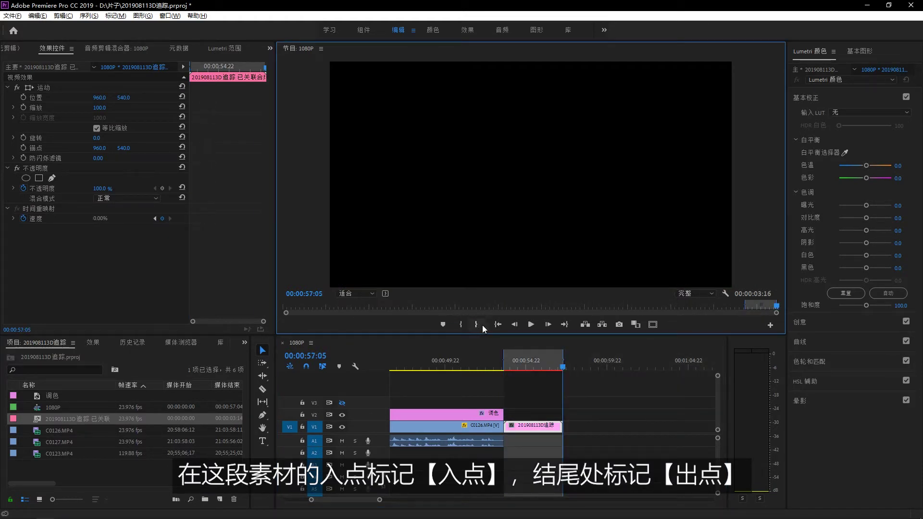
key("Return")
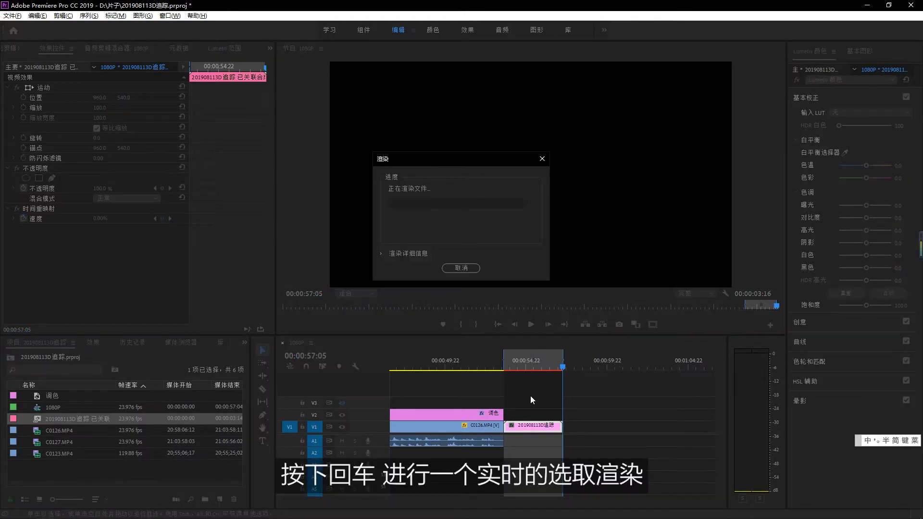